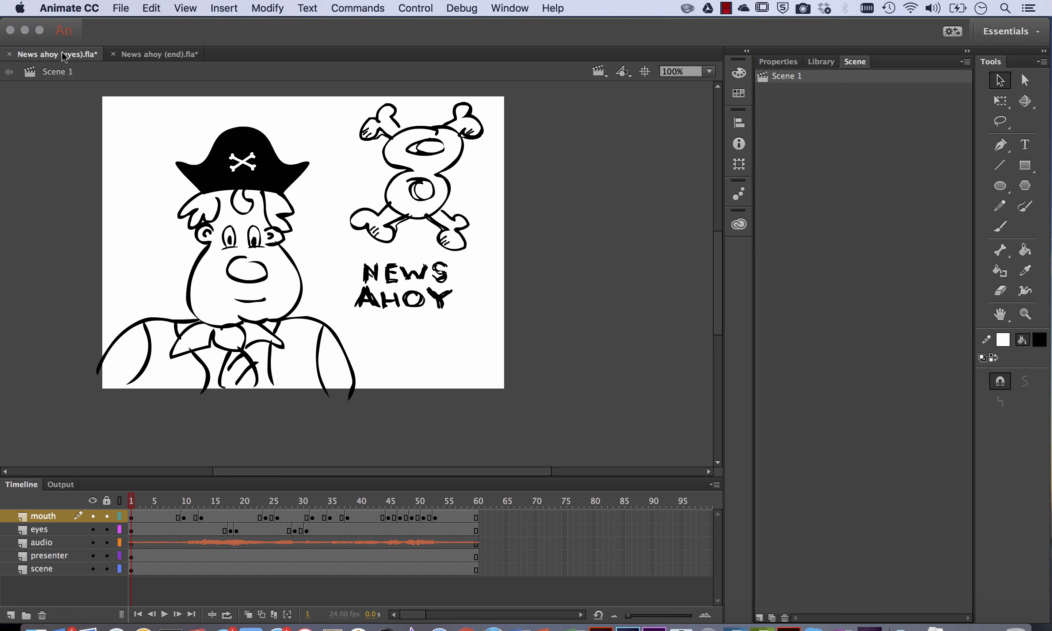
- Look over the two News ahoy documents and create a new ActionScript 3.0 document of 550 x 400 px at 24 fps
left_click(158, 55)
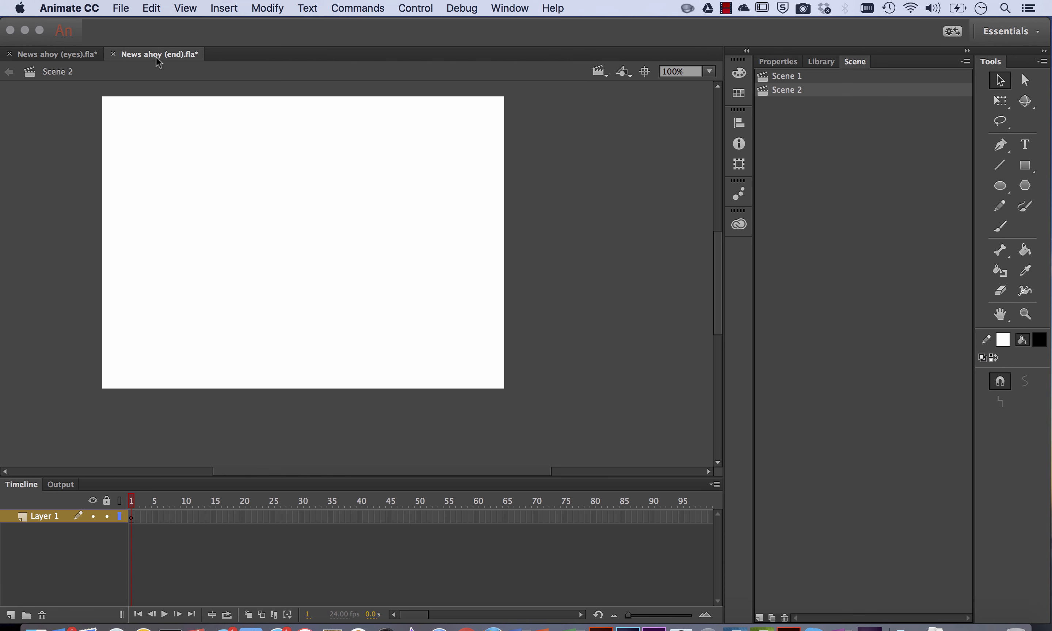
left_click(56, 54)
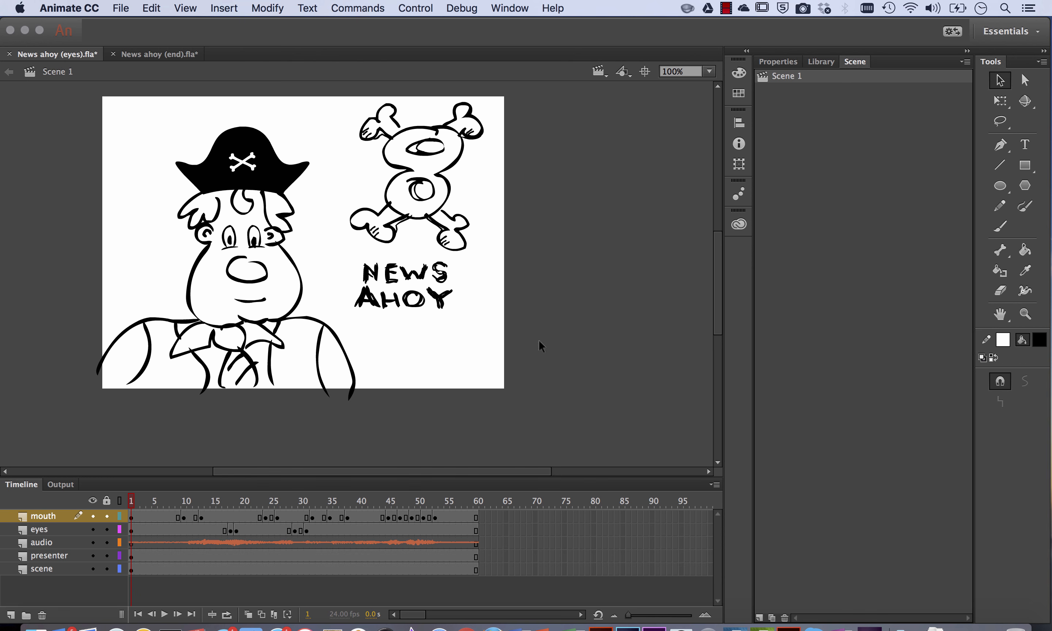
left_click(148, 56)
left_click(124, 9)
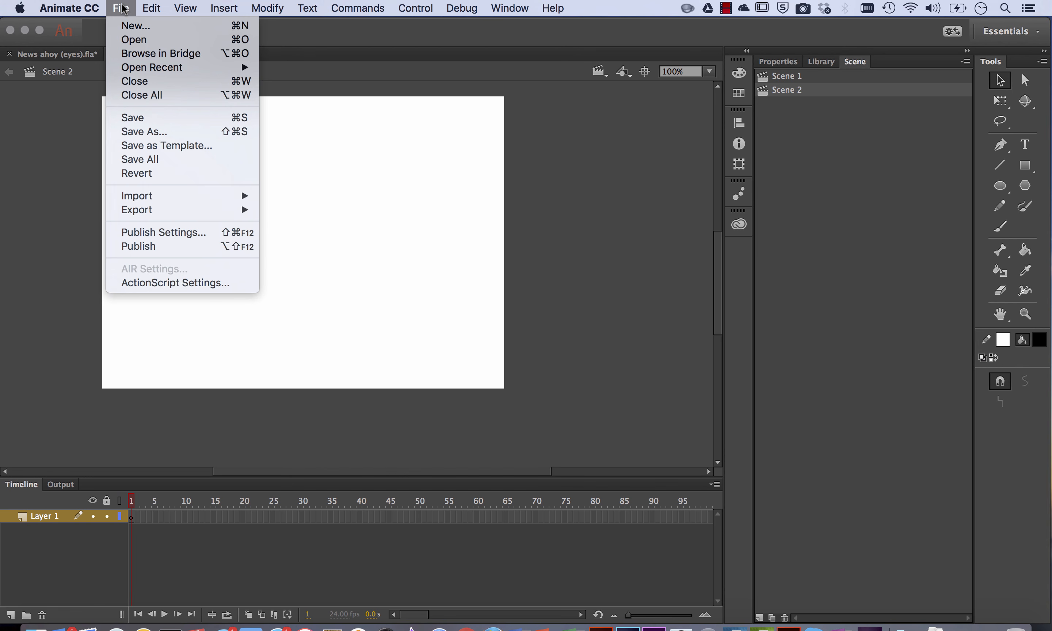
left_click(135, 27)
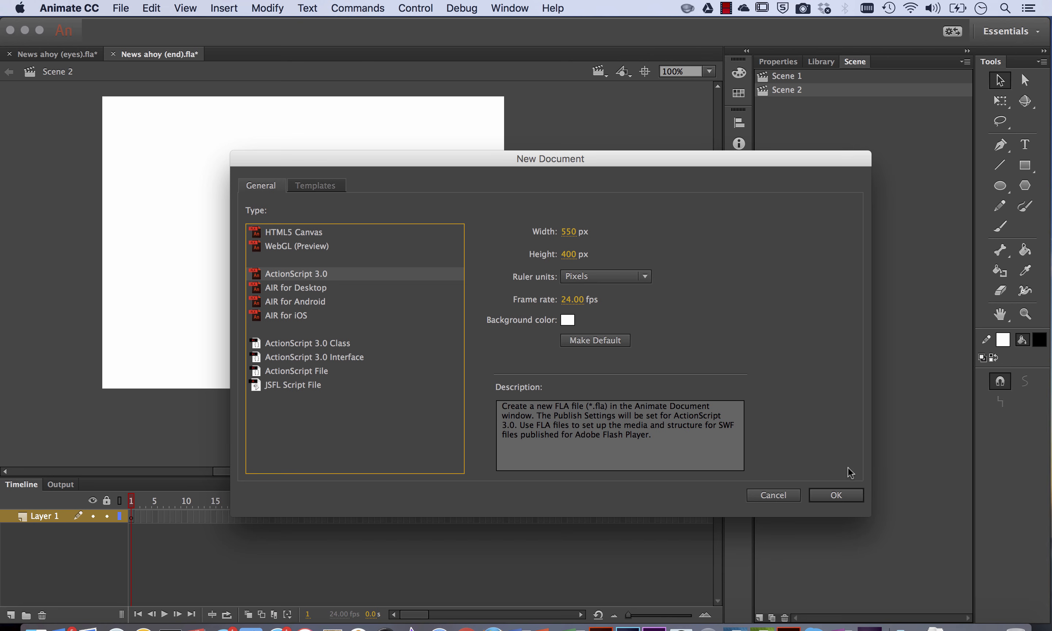
left_click(844, 498)
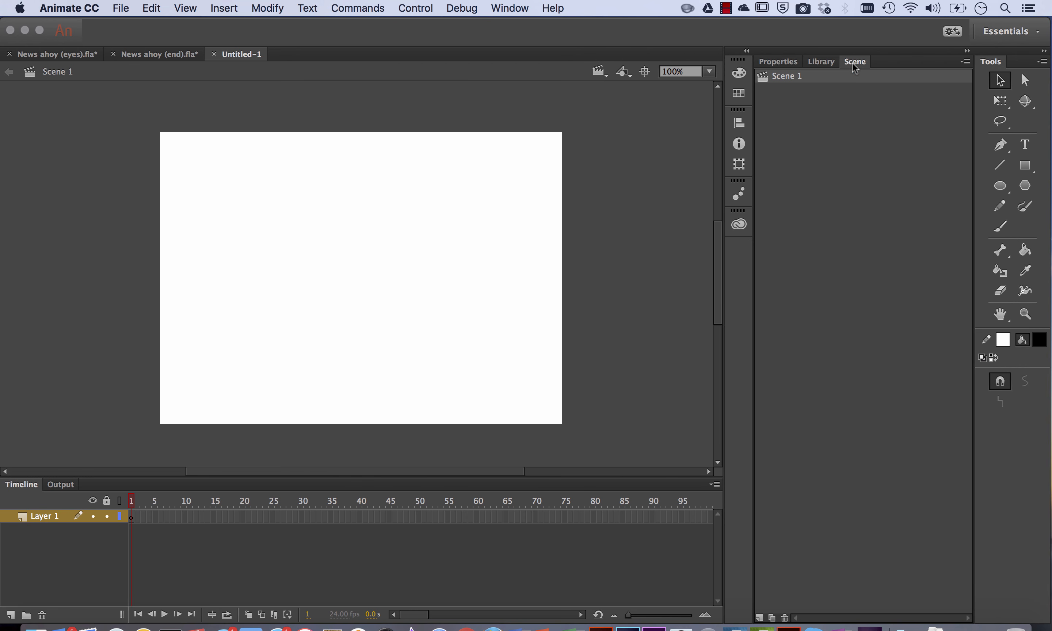
- Hide and reshow the list of scenes, then float it over the stage and dock it back beside the Library
left_click(508, 8)
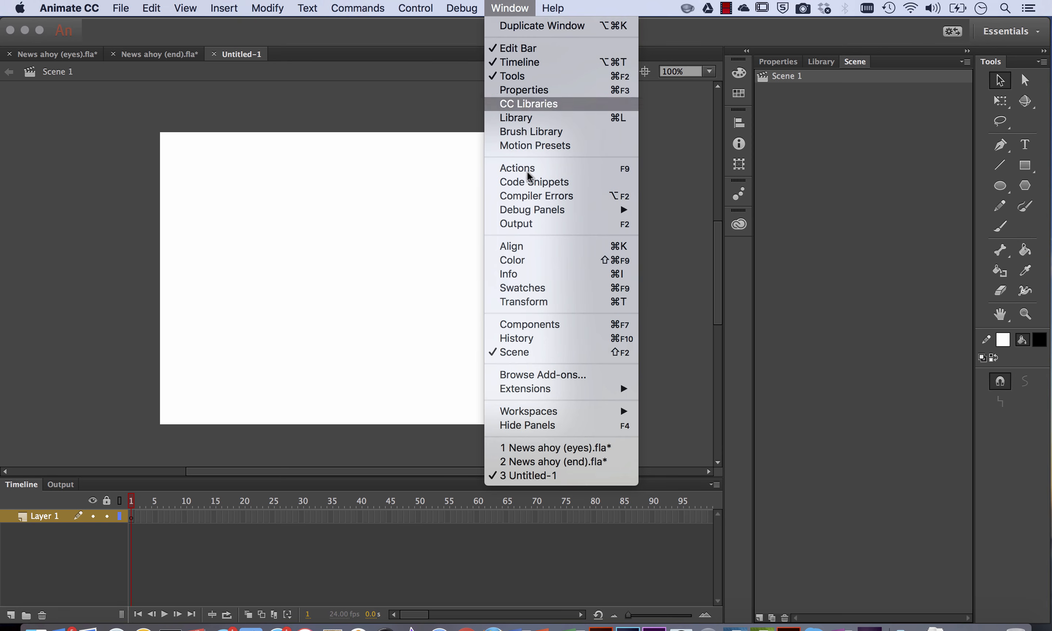
left_click(544, 354)
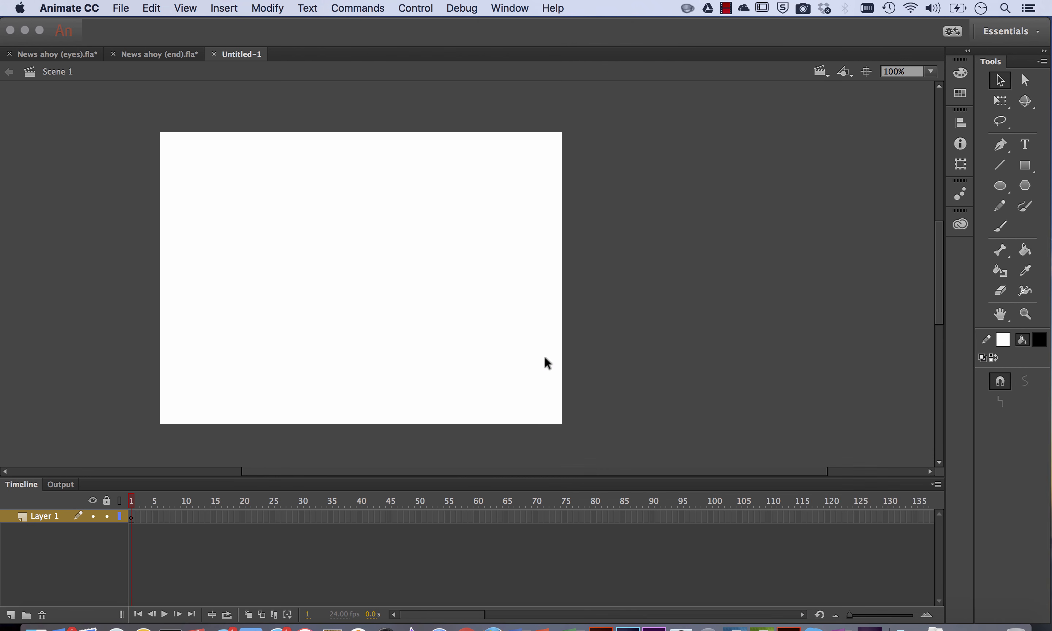
left_click(509, 8)
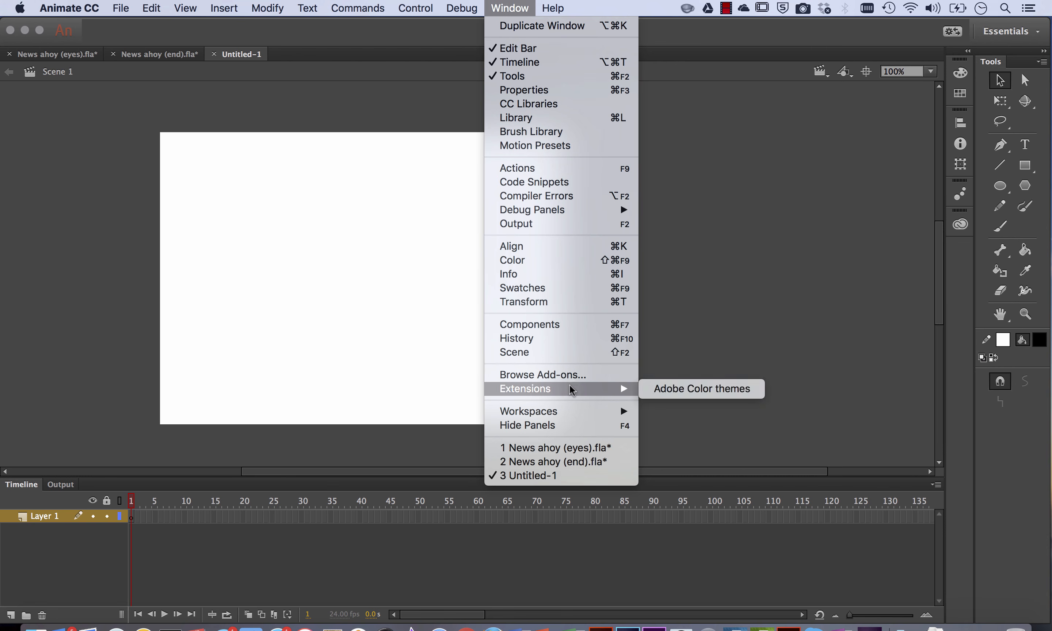
left_click(571, 351)
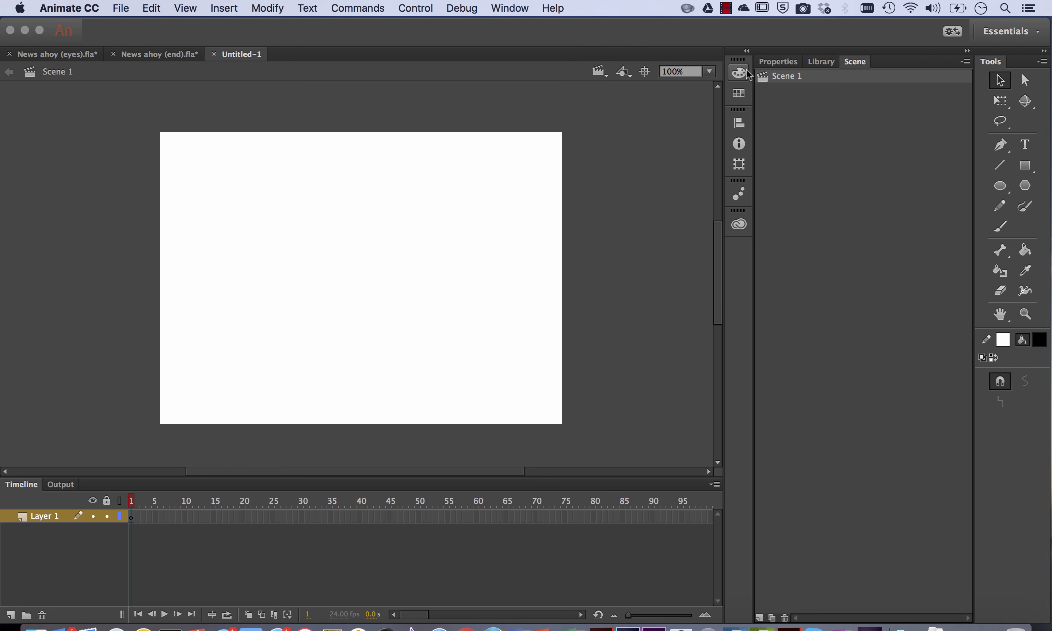
left_click_drag(855, 64, 572, 104)
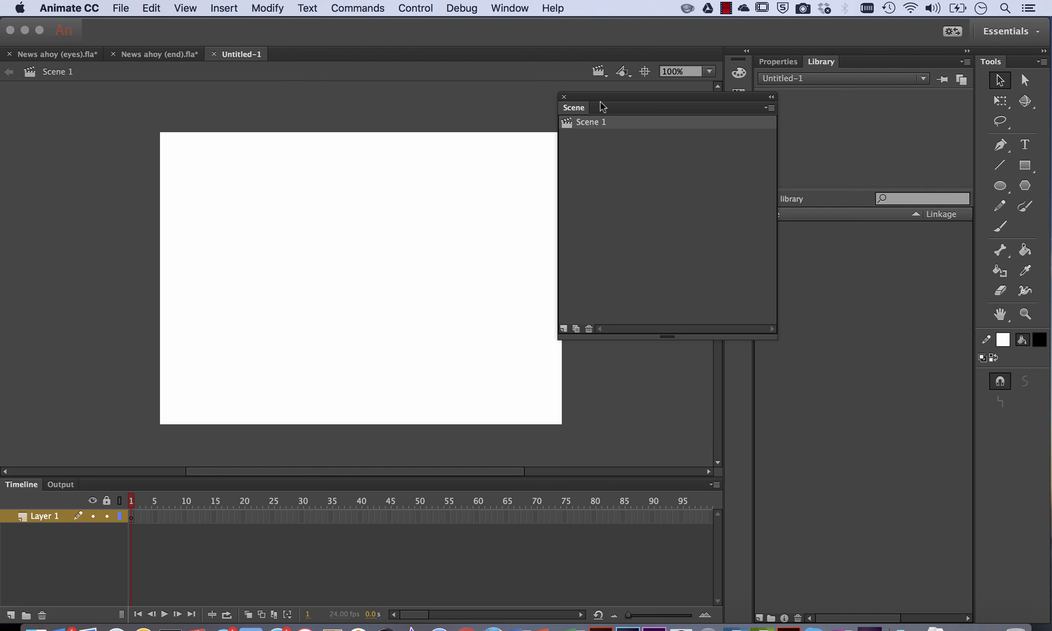
left_click_drag(576, 108, 823, 64)
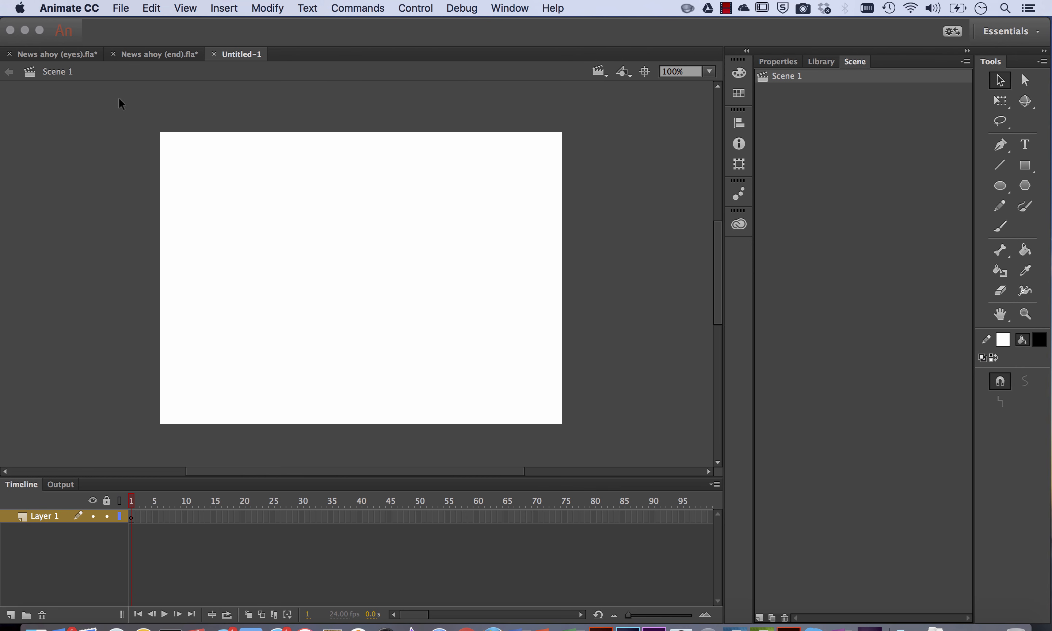
- Play the animation in News ahoy (eyes).fla and enlarge the timeline area to give its layers more room
left_click(59, 54)
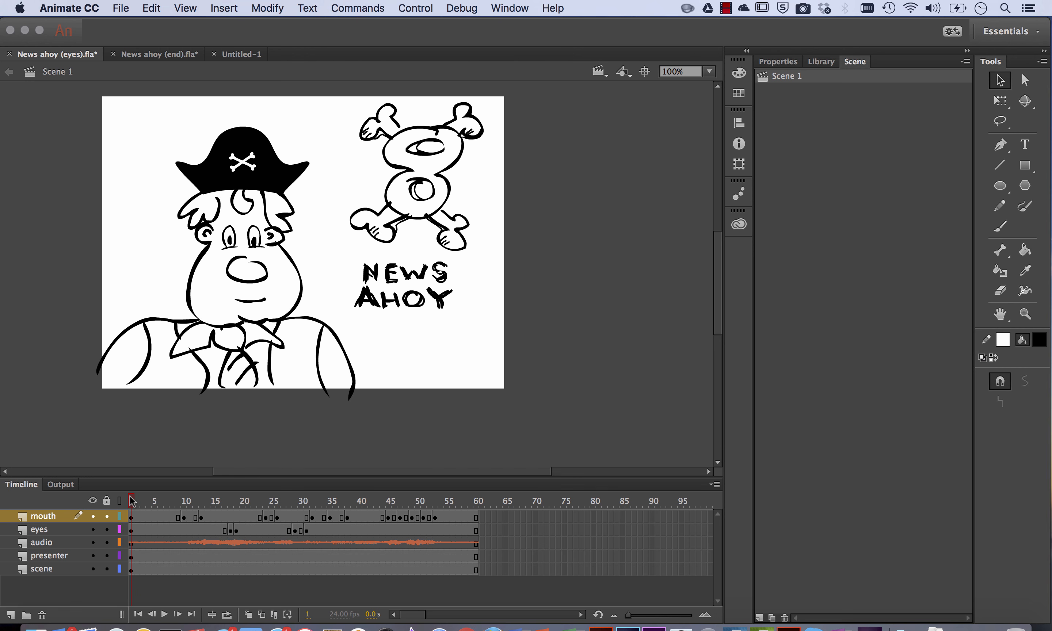
key("Return")
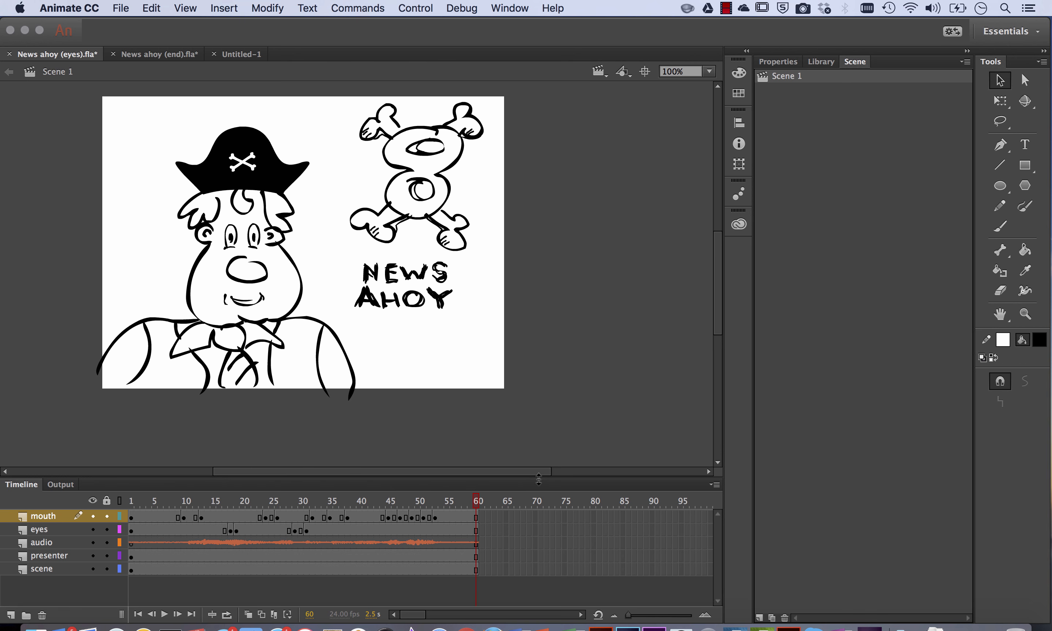
left_click_drag(539, 479, 540, 366)
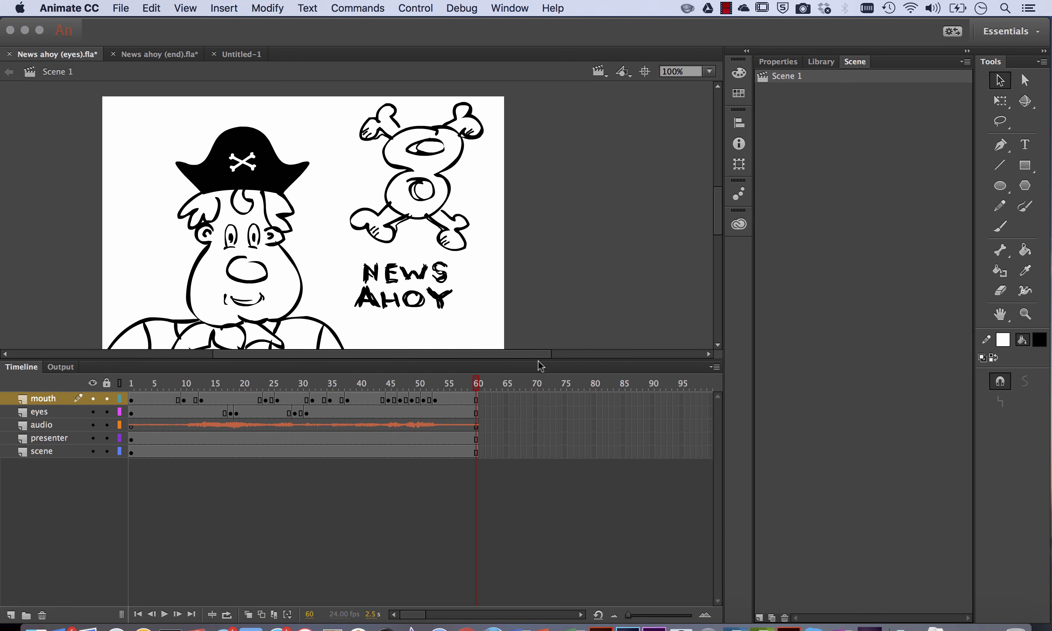
left_click_drag(604, 361, 587, 340)
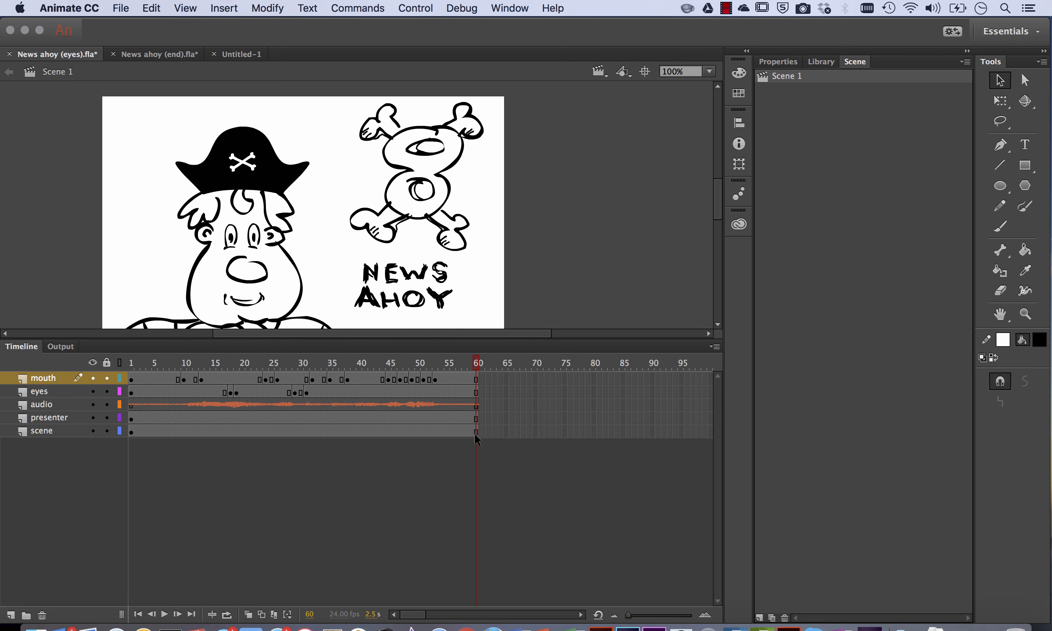
- Copy frames 1 to 60 of all five layers, from mouth to scene, in News ahoy (eyes).fla
left_click_drag(475, 433, 26, 323)
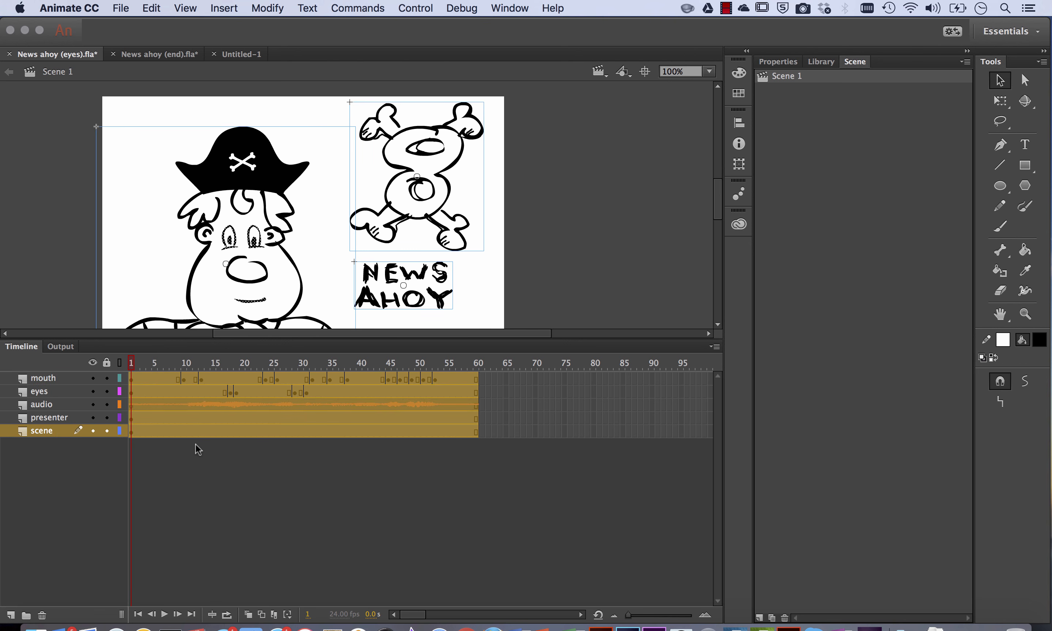
right_click(155, 388)
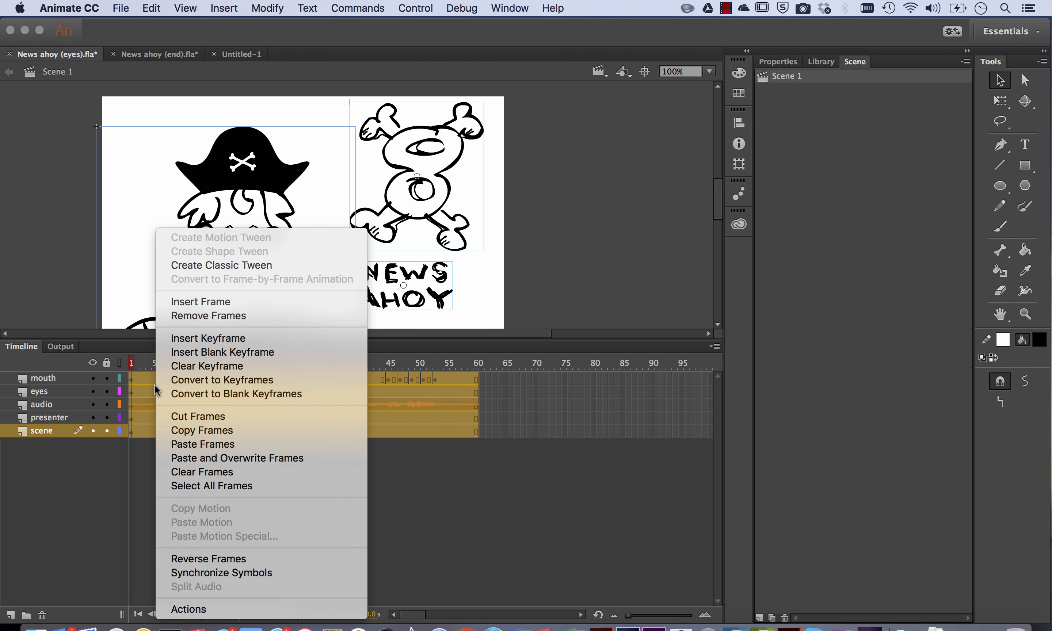
left_click(210, 432)
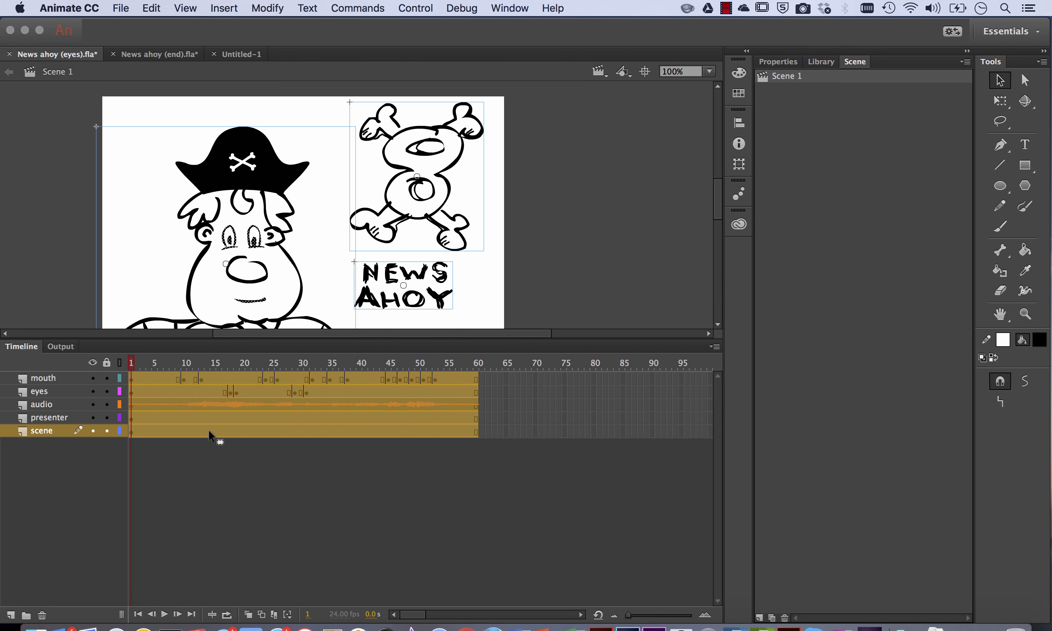
- Paste and overwrite the copied frames at frame 1 of Layer 1 in the Untitled-1 document
left_click(249, 55)
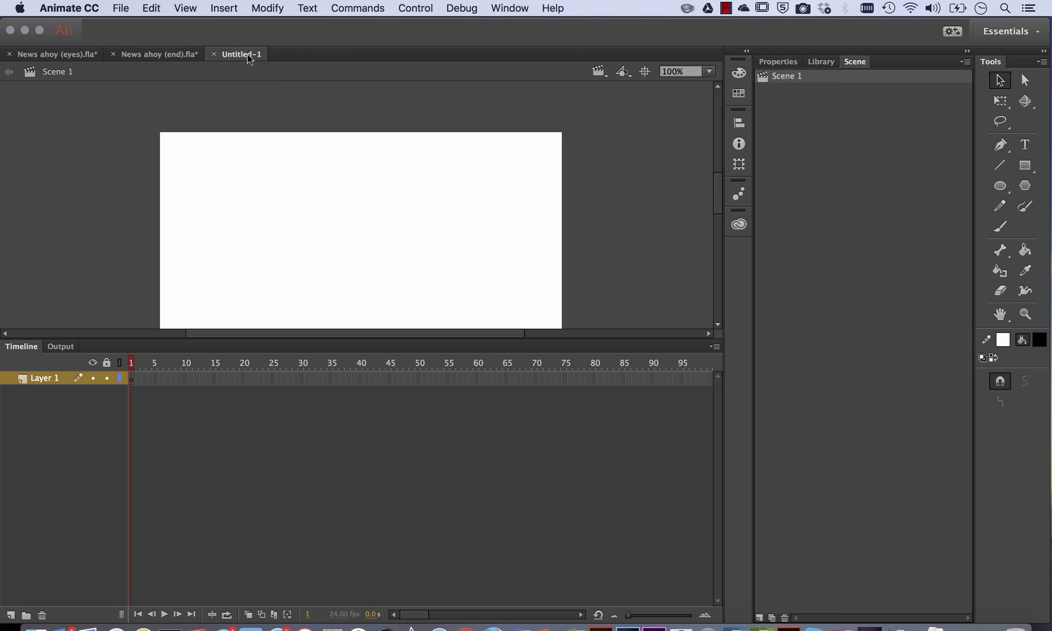
right_click(133, 381)
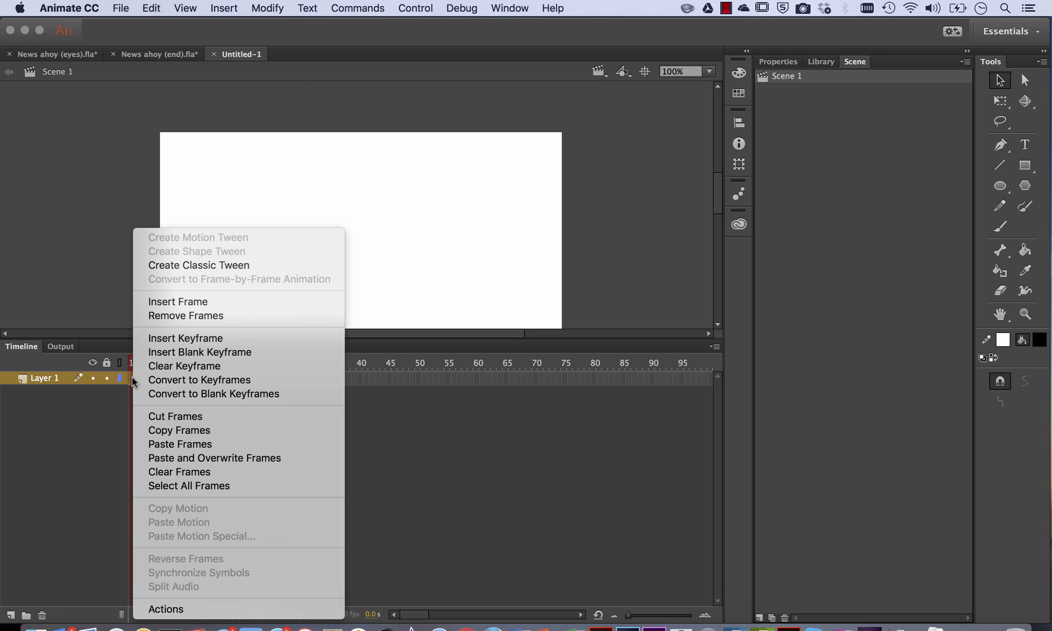
left_click(307, 462)
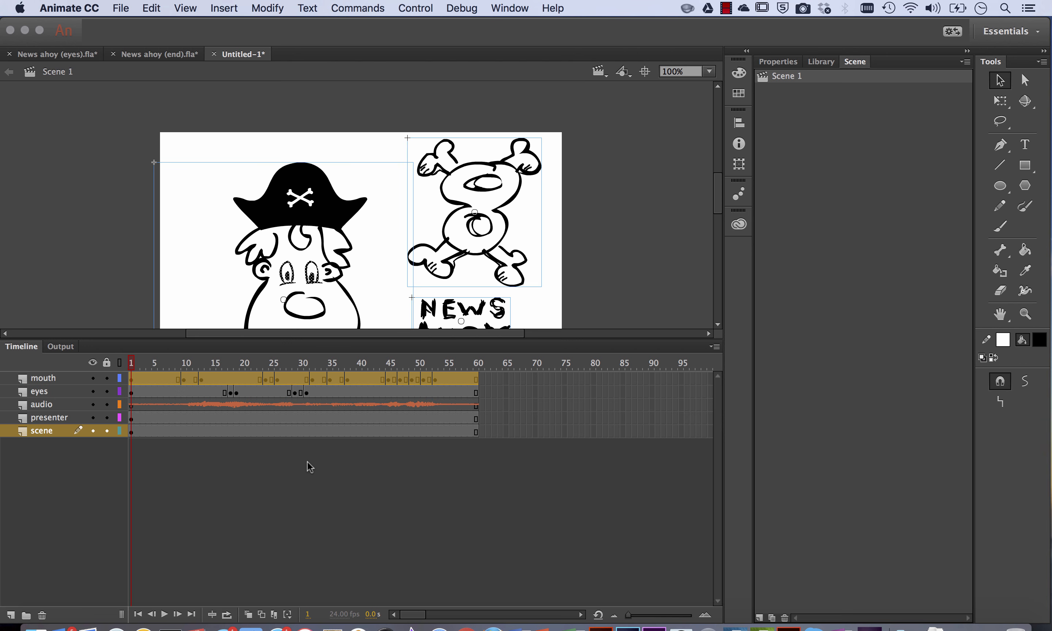
- Play back the pasted animation in Untitled-1 and examine which symbols and audio came into its library
scroll(8, 268, "down", 5)
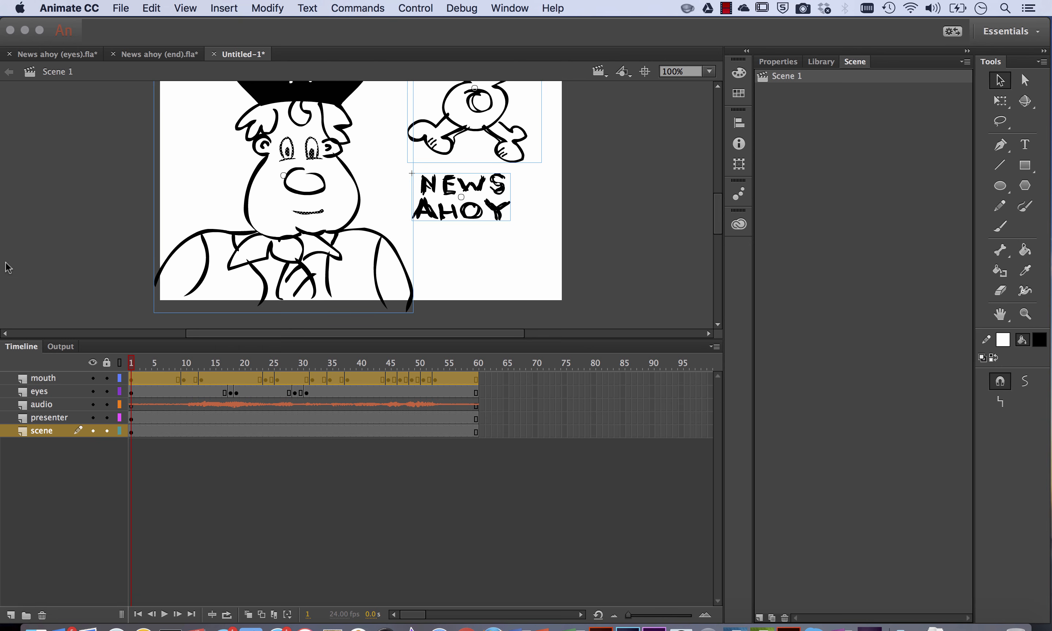
key("Return")
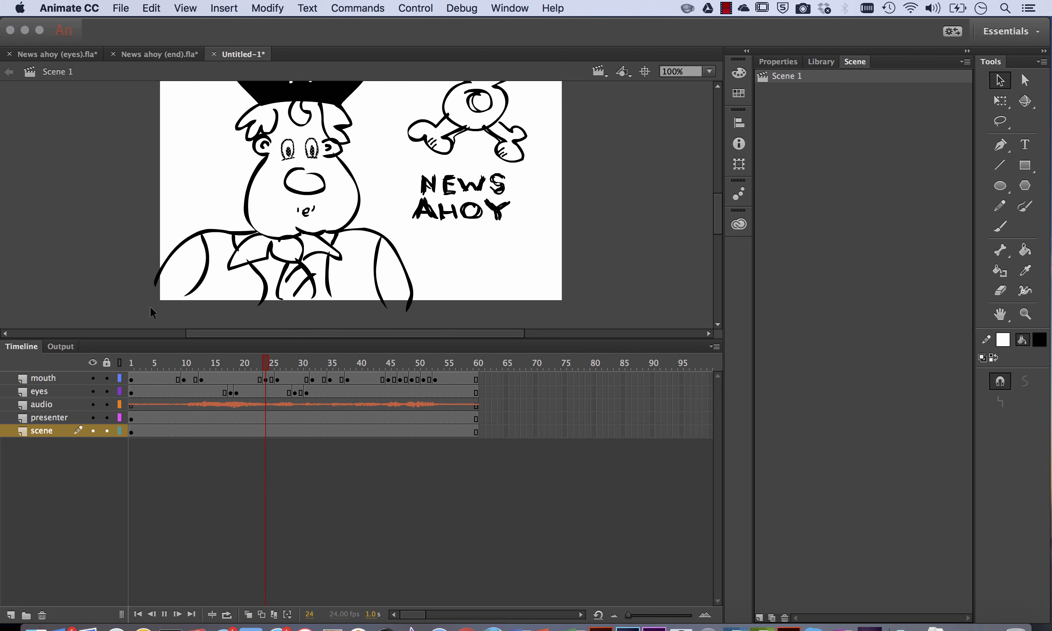
key("Return")
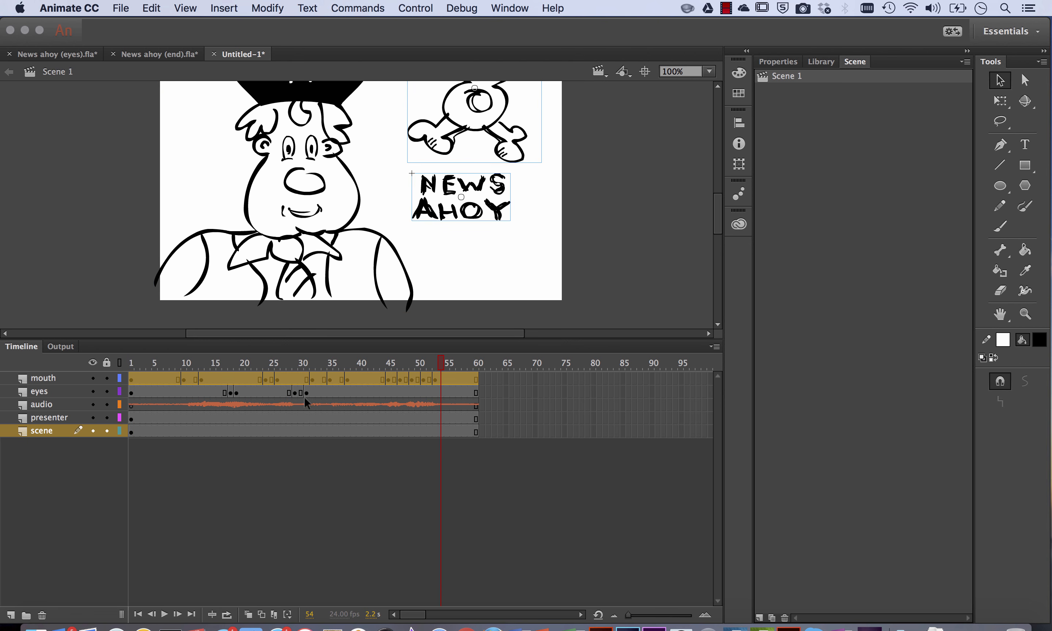
left_click(820, 62)
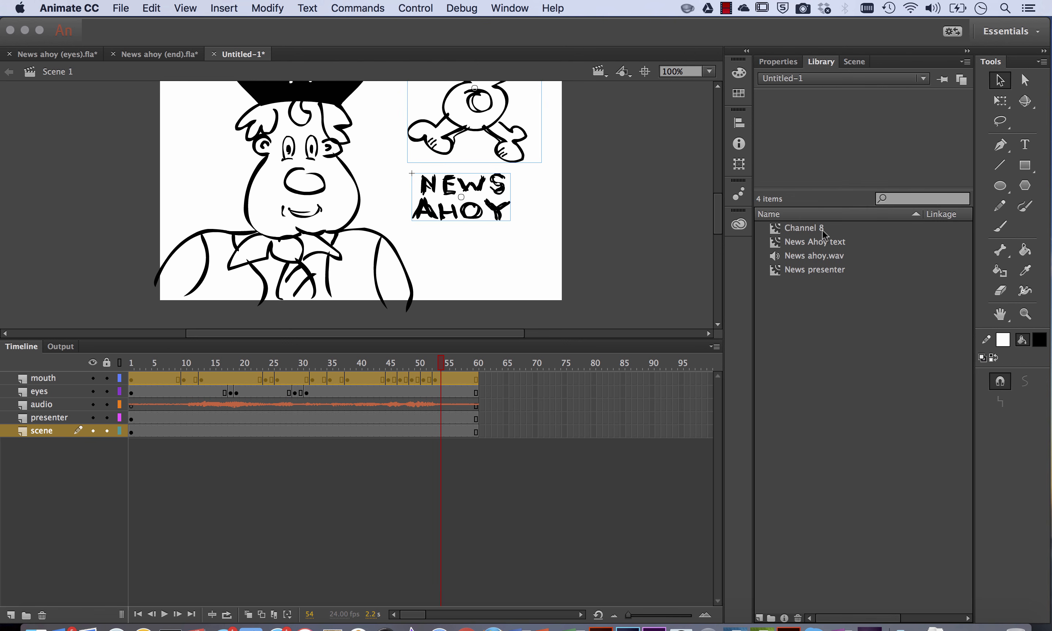
- Add a second scene to the Untitled-1 document
left_click(854, 63)
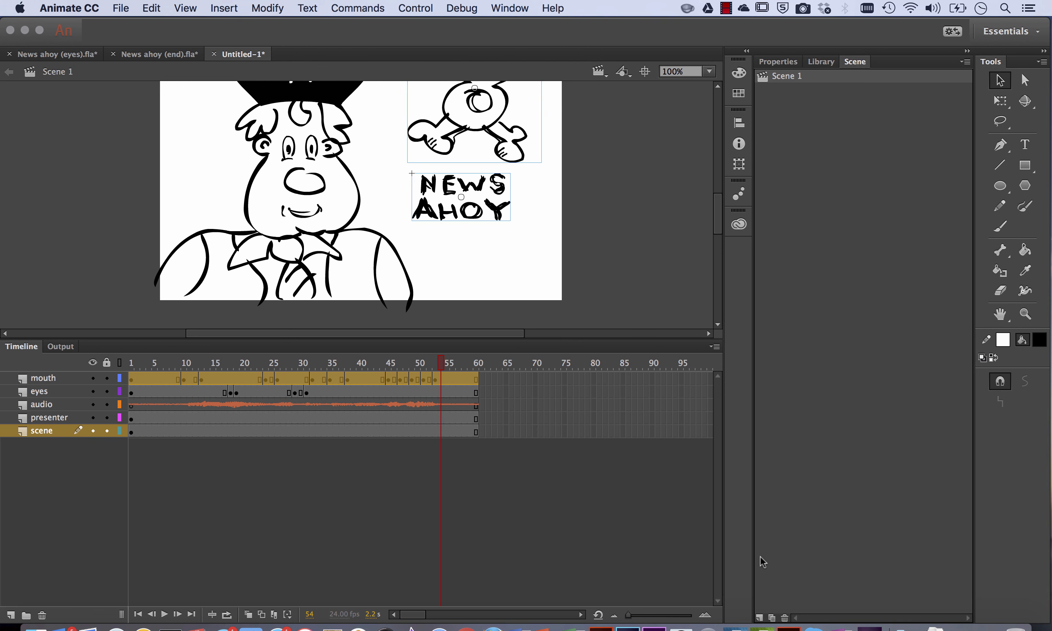
left_click(759, 617)
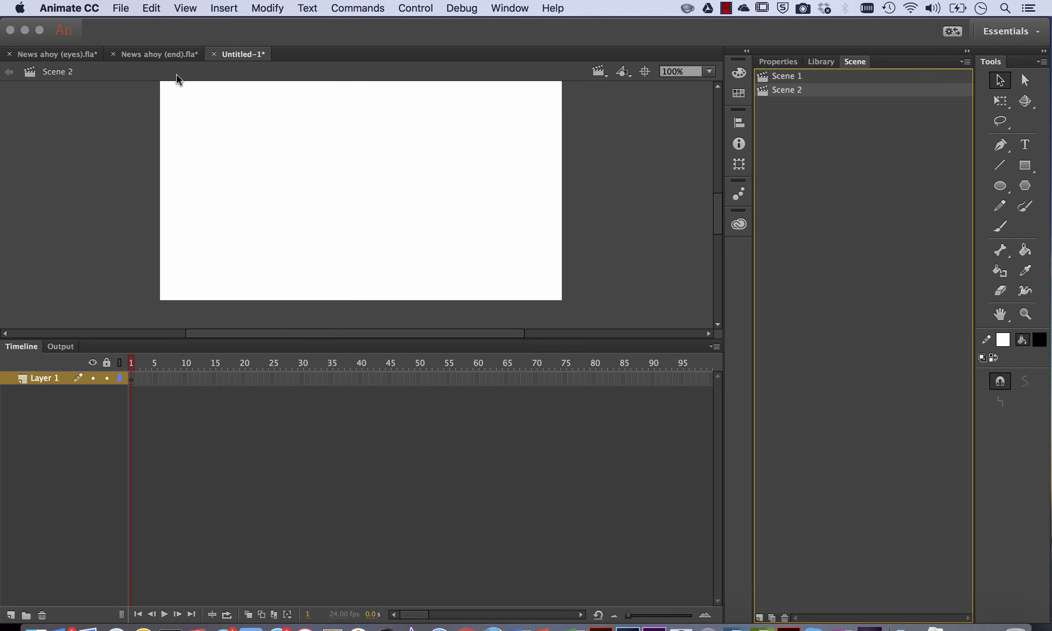
- Play the News ahoy (end).fla animation from frame 1 to review its mouth movement
left_click(145, 54)
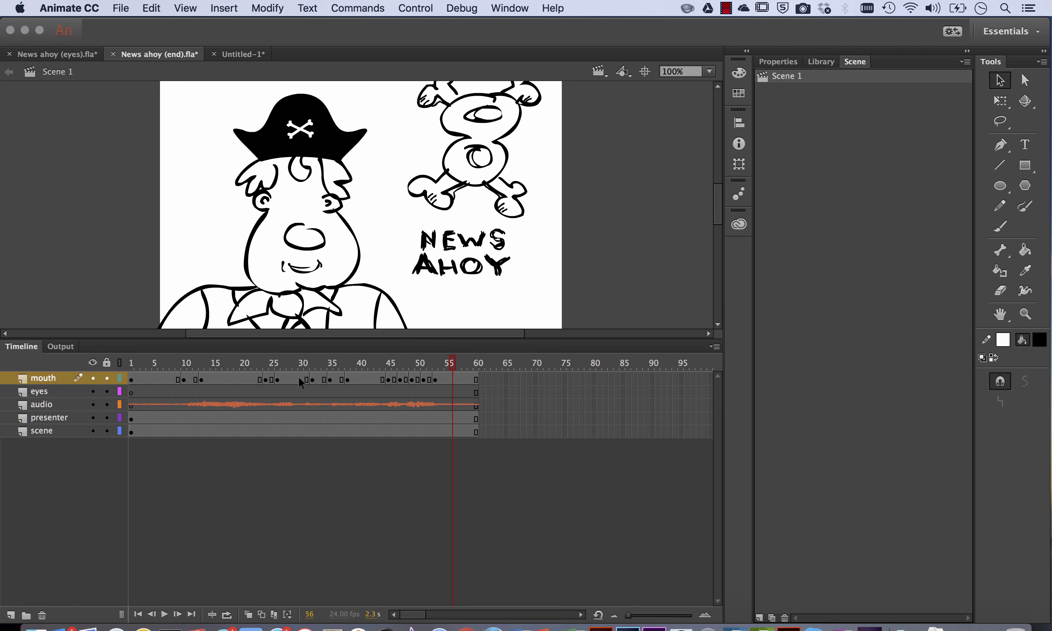
left_click_drag(452, 363, 130, 365)
key("Return")
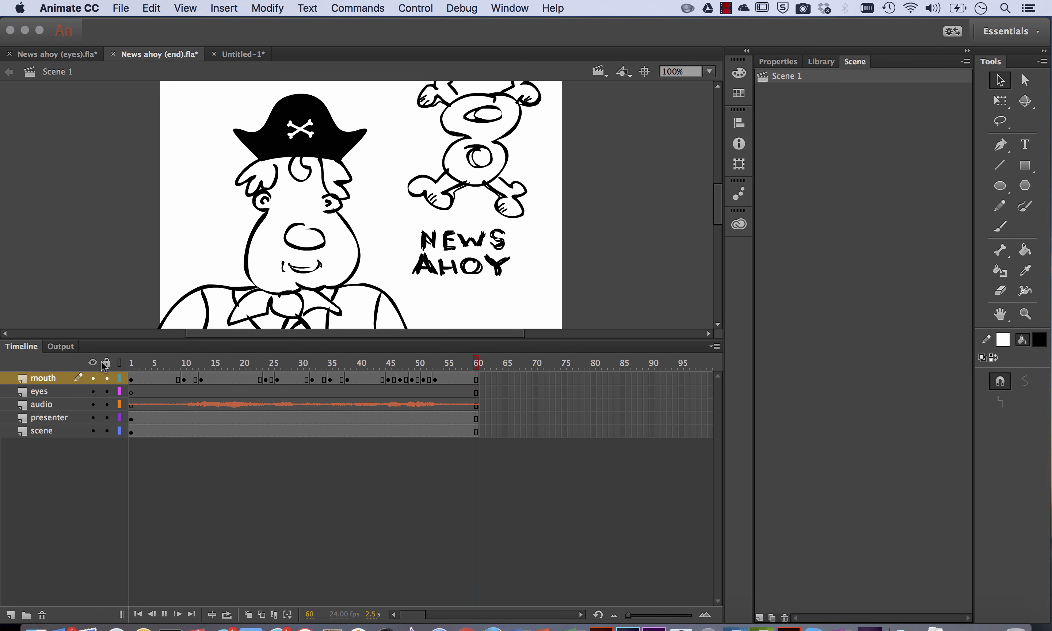
key("Return")
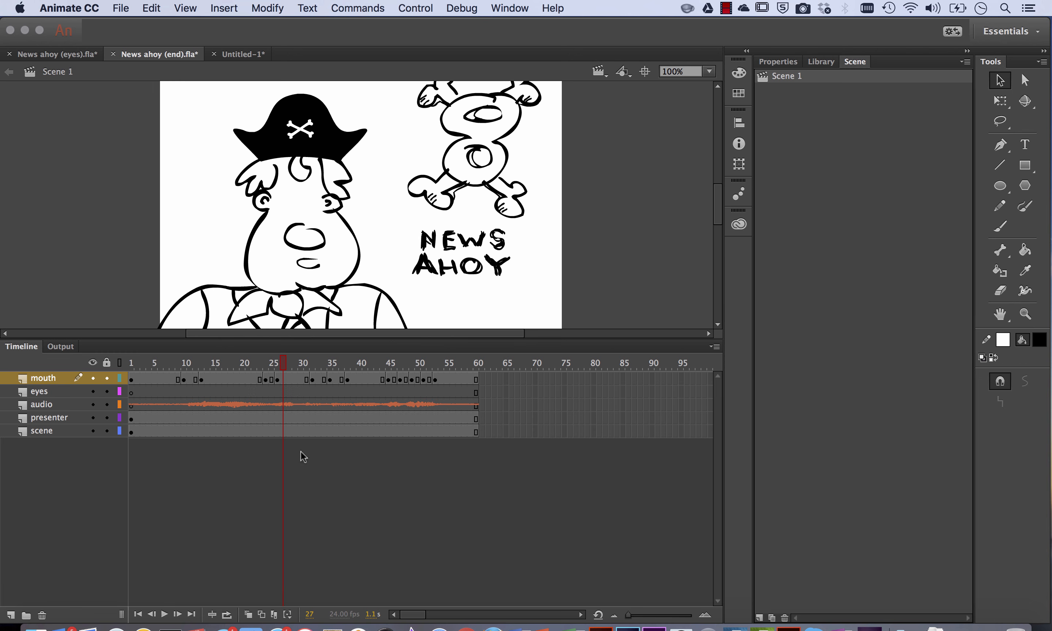
- Copy frames 1 to 60 of all five layers in News ahoy (end).fla and return to Scene 2 of Untitled-1
mouse_move(459, 339)
left_mouse_down()
mouse_move(469, 440)
mouse_move(477, 293)
mouse_move(476, 444)
mouse_move(472, 329)
left_mouse_up()
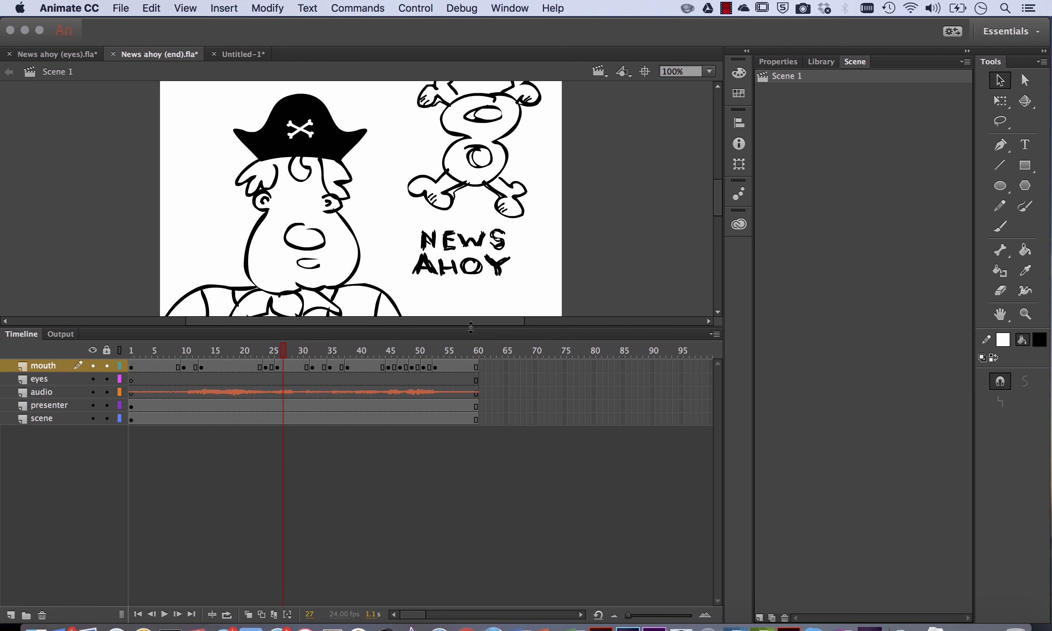
left_click_drag(476, 419, 15, 280)
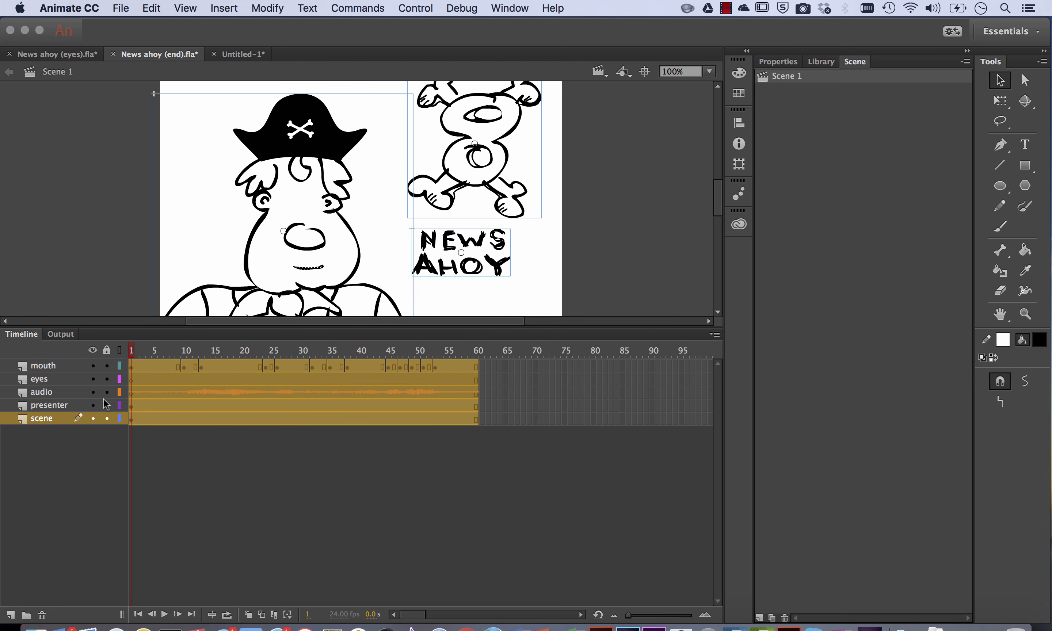
right_click(158, 369)
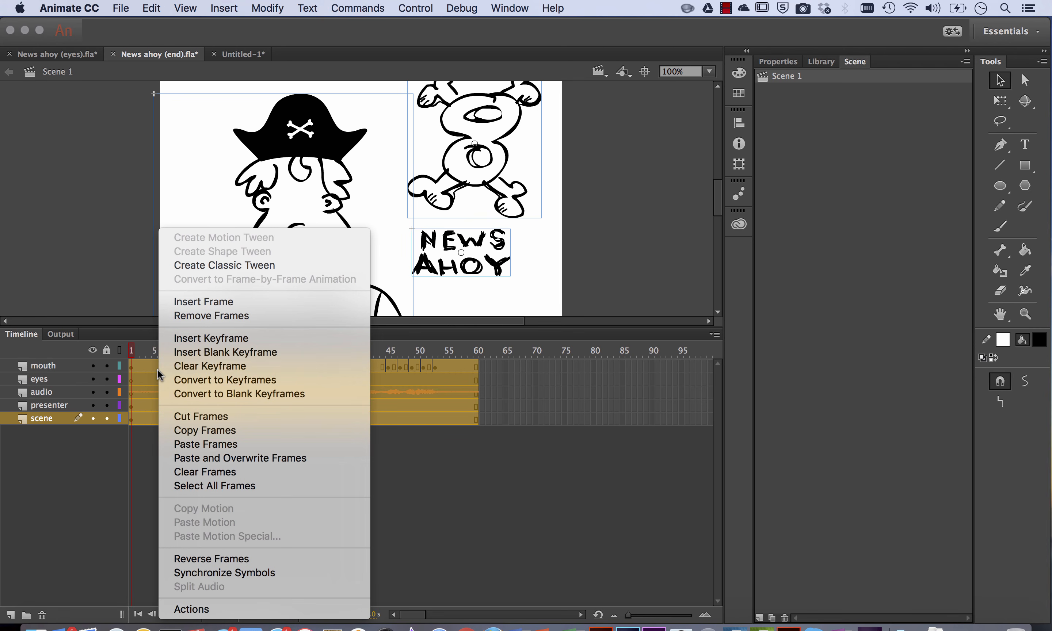
left_click(213, 428)
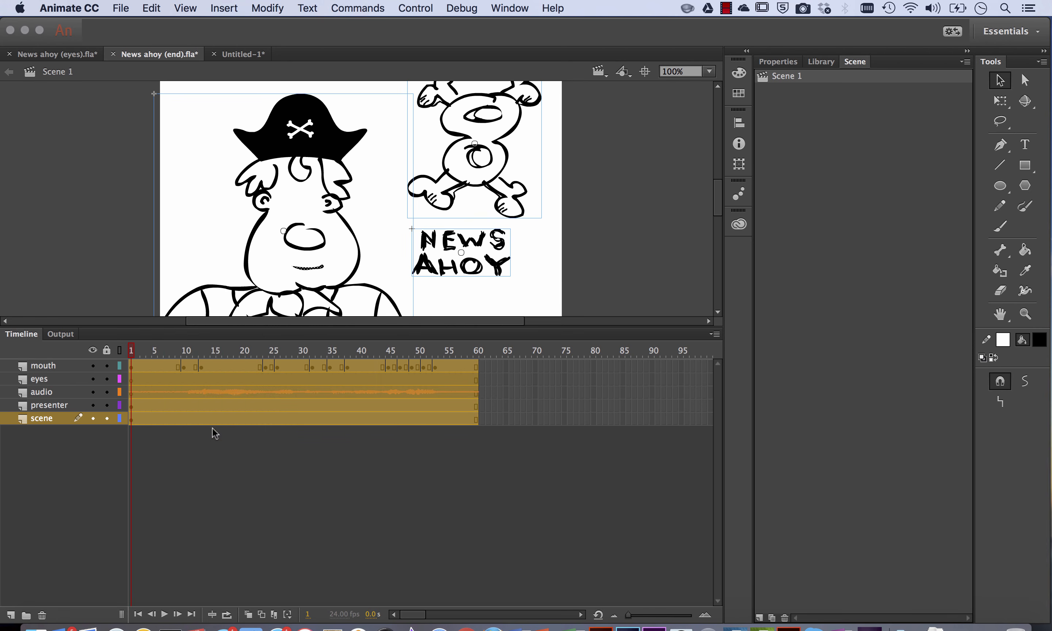
left_click(245, 55)
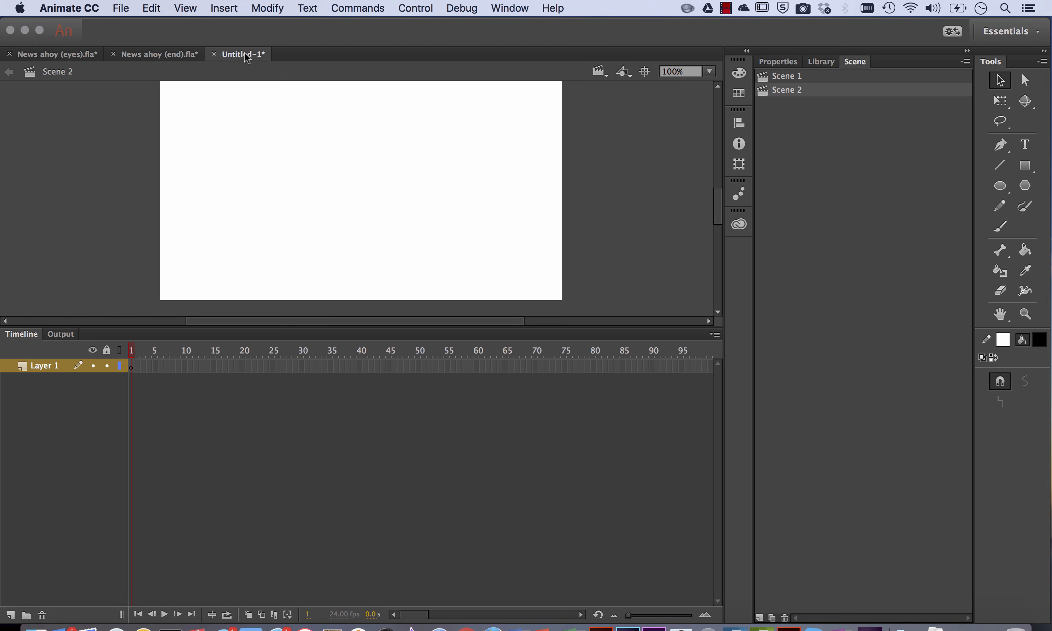
- Paste and overwrite the copied News ahoy (end).fla frames at frame 1 of Layer 1 in Scene 2
left_click(787, 76)
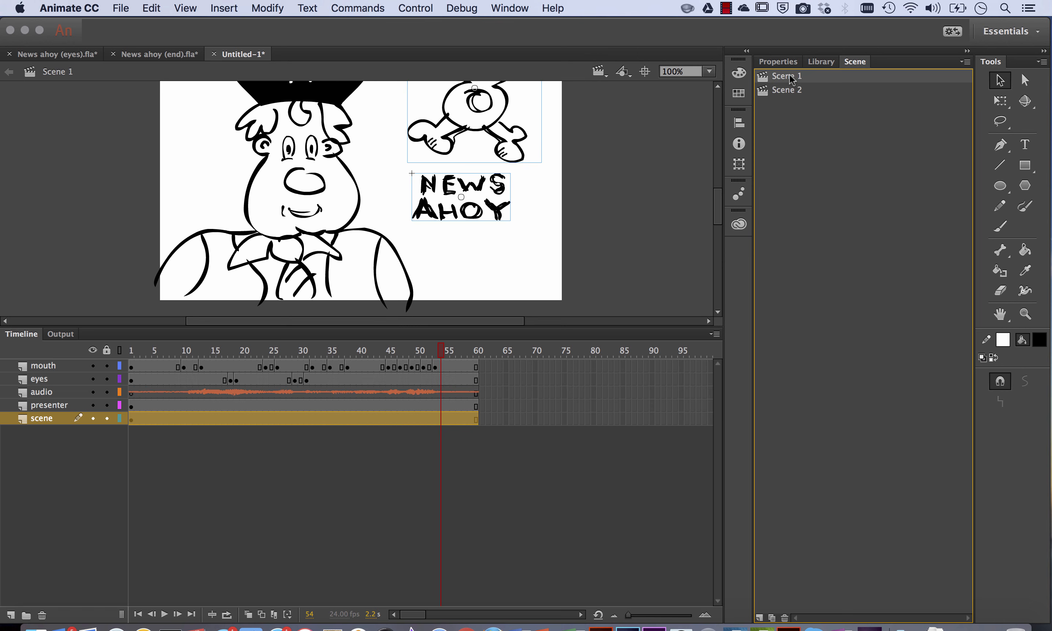
left_click(790, 91)
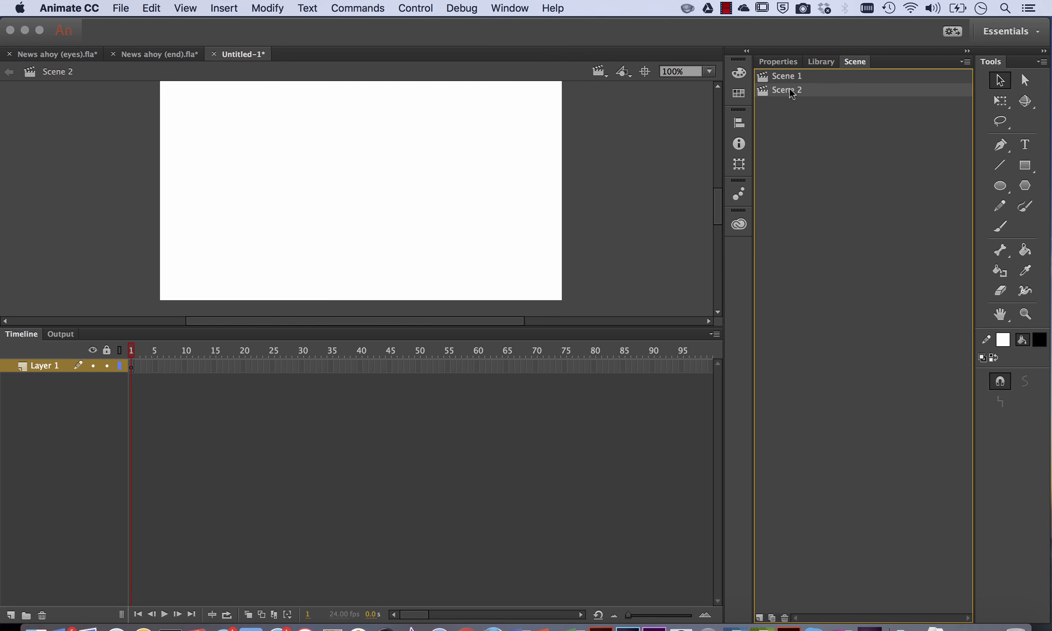
right_click(133, 367)
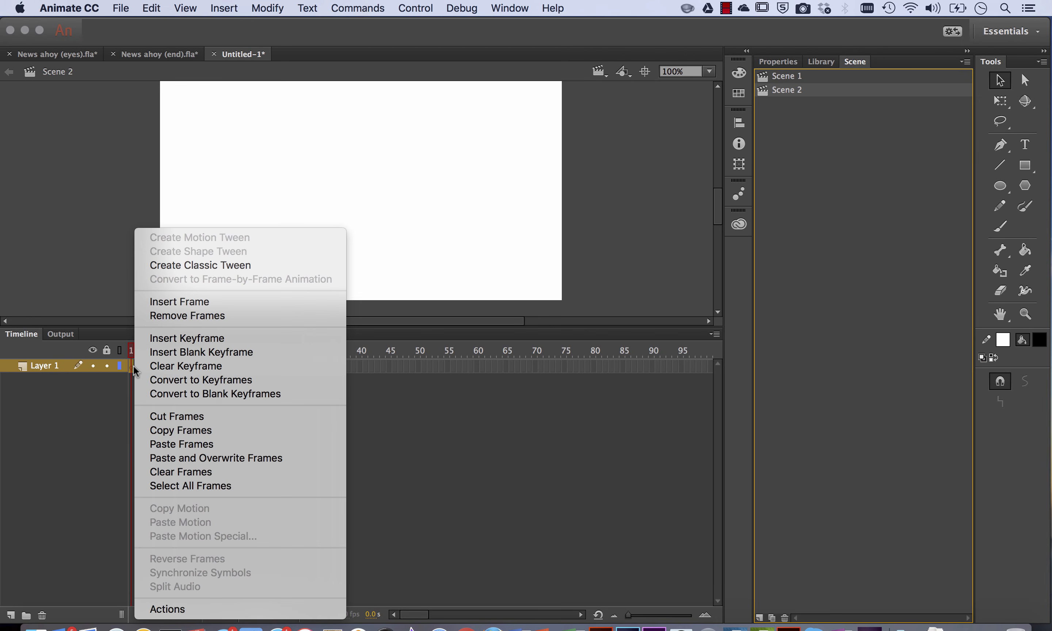
left_click(233, 456)
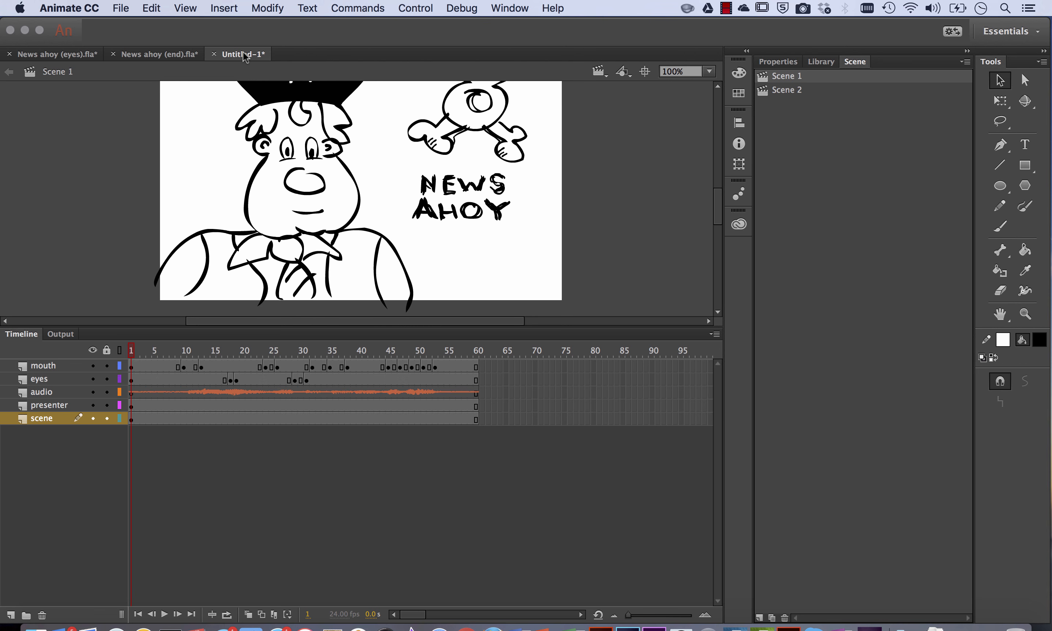
- Save the two-scene document to the Desktop as an Animate Document named Media arts final
left_click(124, 8)
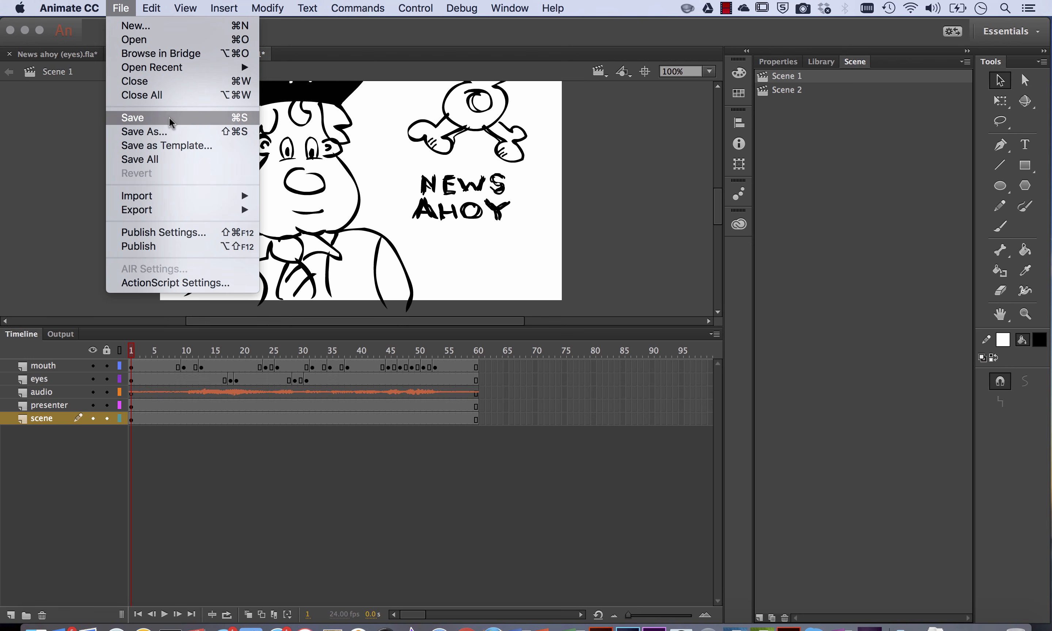
left_click(170, 131)
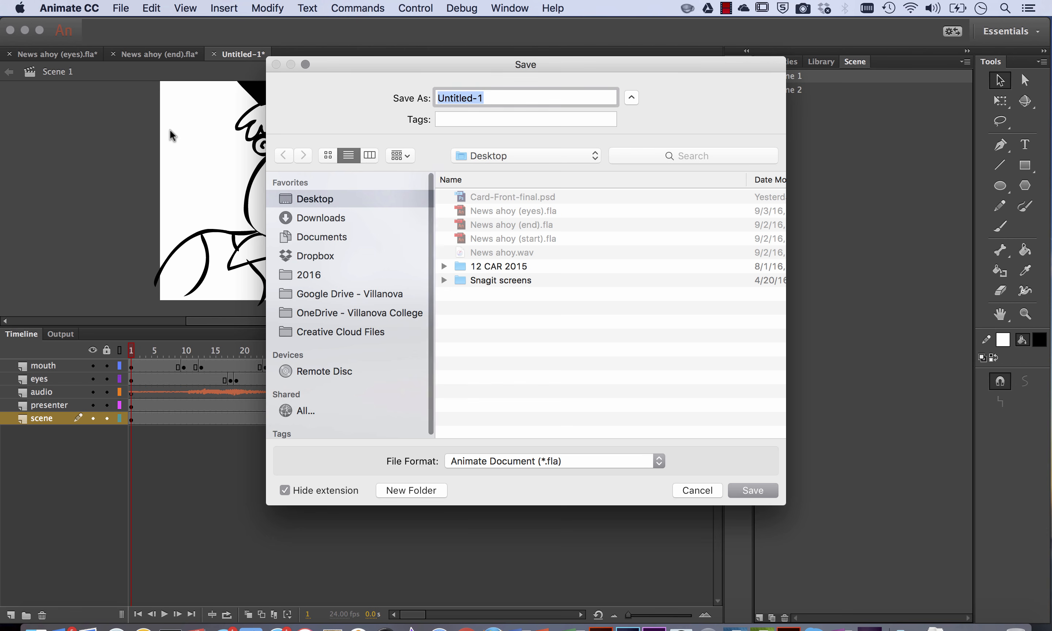
type("Media")
type("arts")
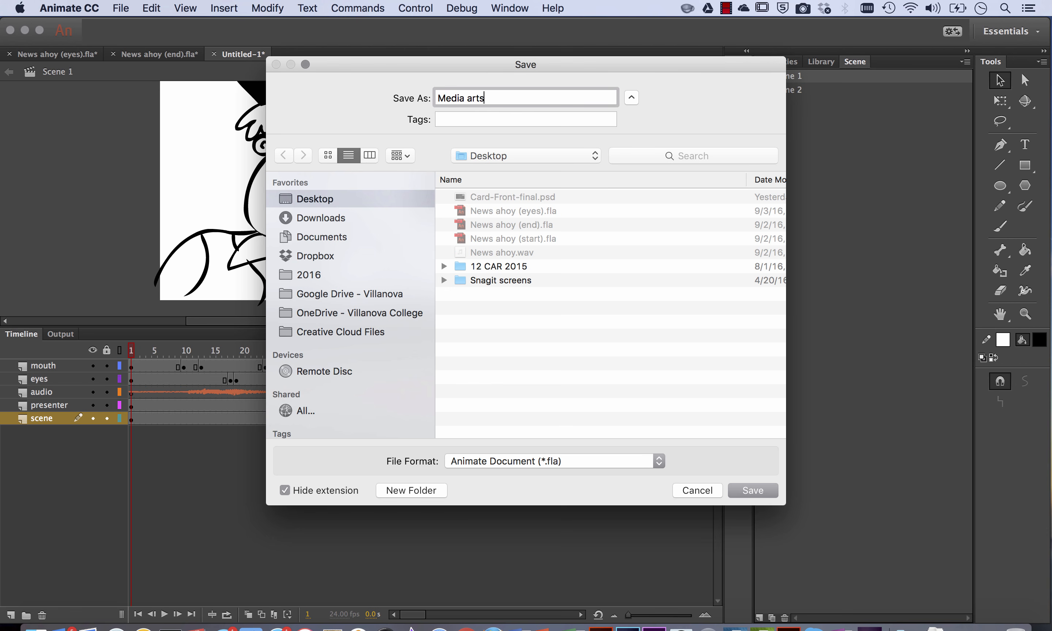
type(" final")
key("Return")
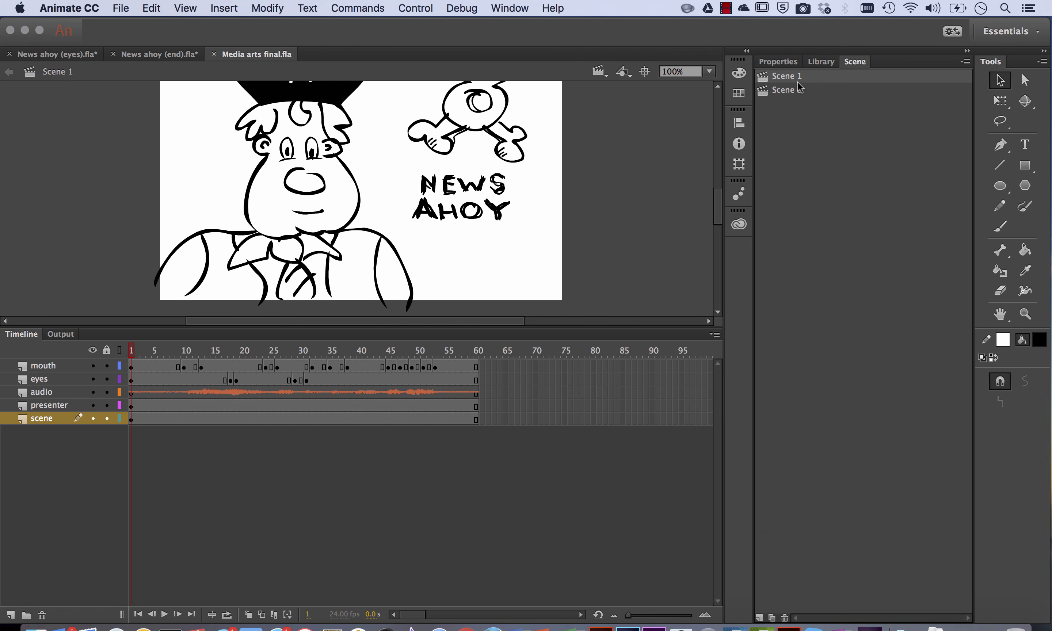
- Compare Scene 1 with Scene 2, and test the whole movie to check that both scenes play in sequence
left_click(796, 82)
left_click(794, 93)
left_click(799, 80)
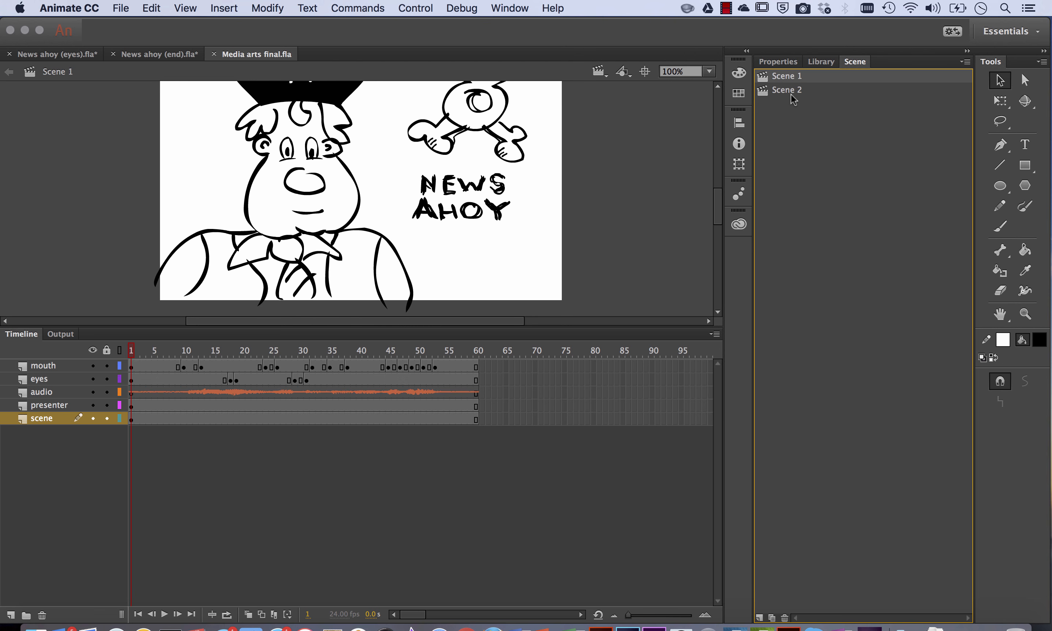
left_click(790, 94)
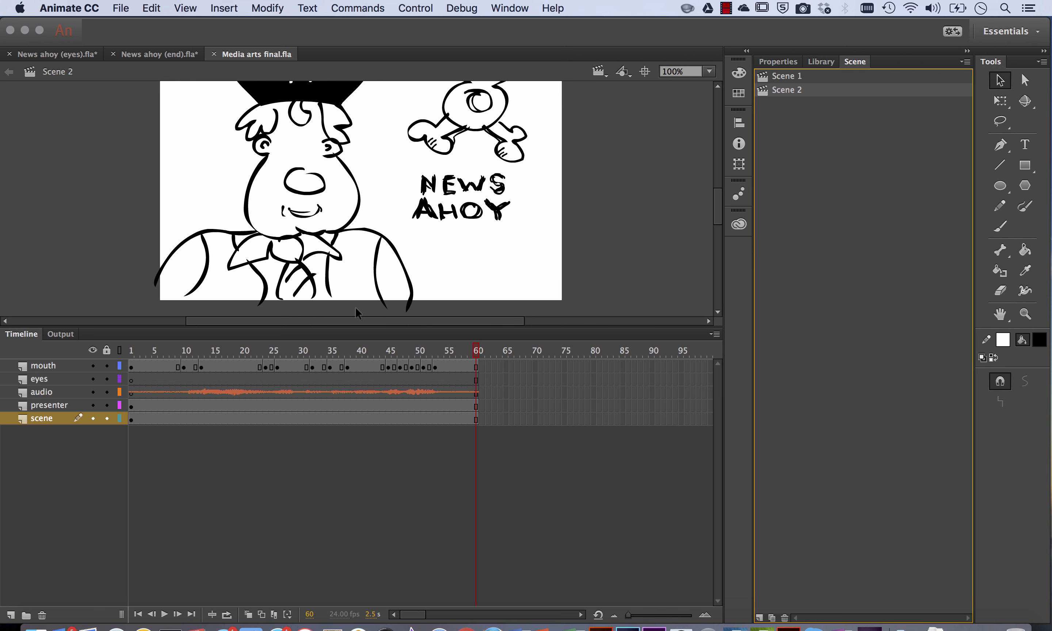
key("super+Return")
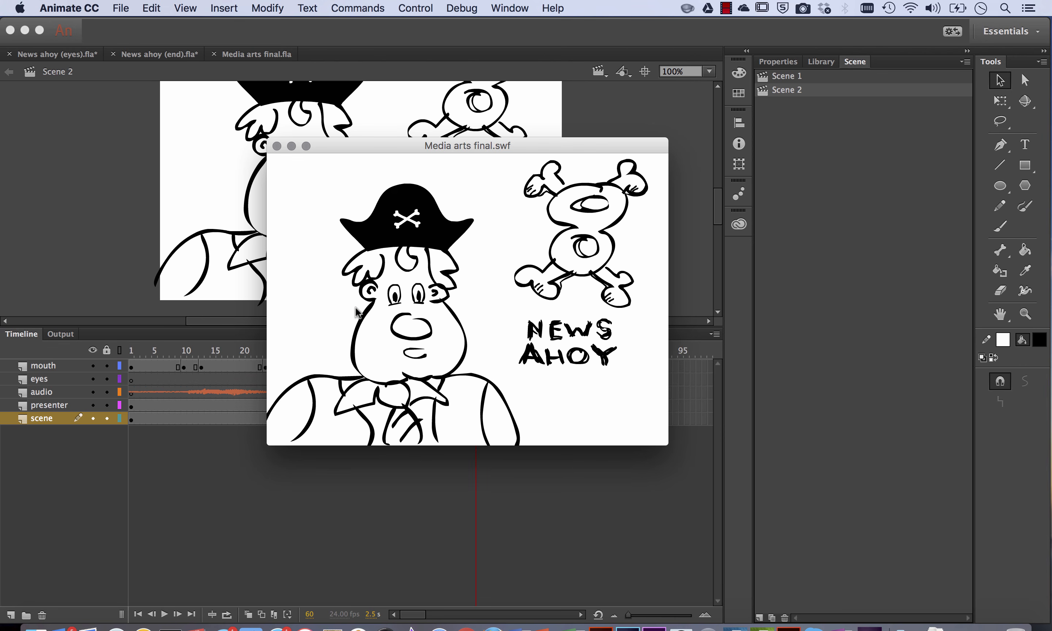